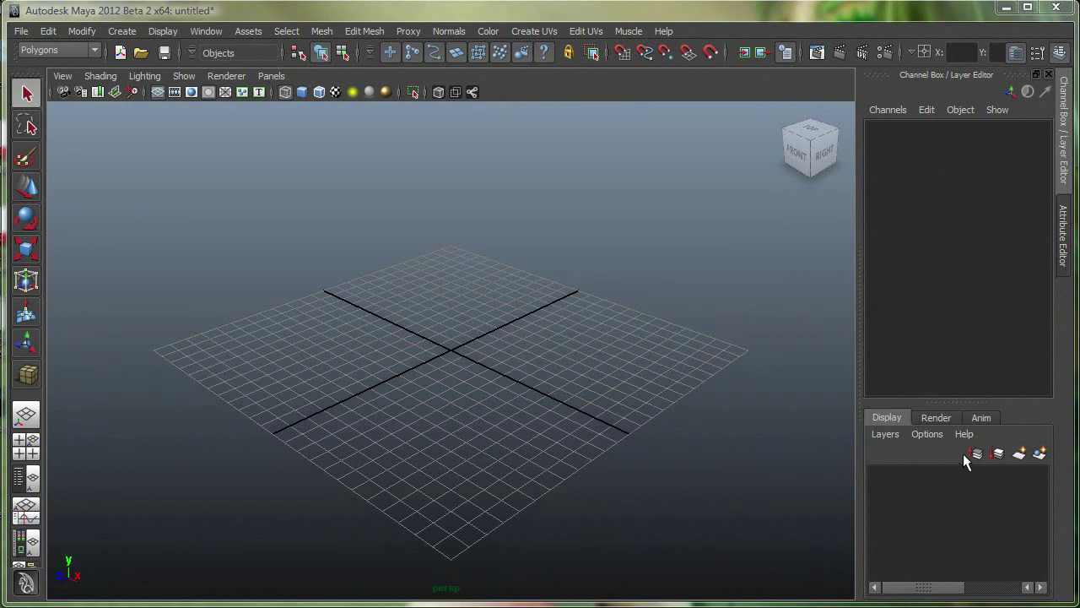
Draw a polygon cube interactively on the grid, then tumble to a lower, level view.
{"action": "left_click", "coordinate": [122, 32]}
{"action": "mouse_move", "coordinate": [151, 72]}
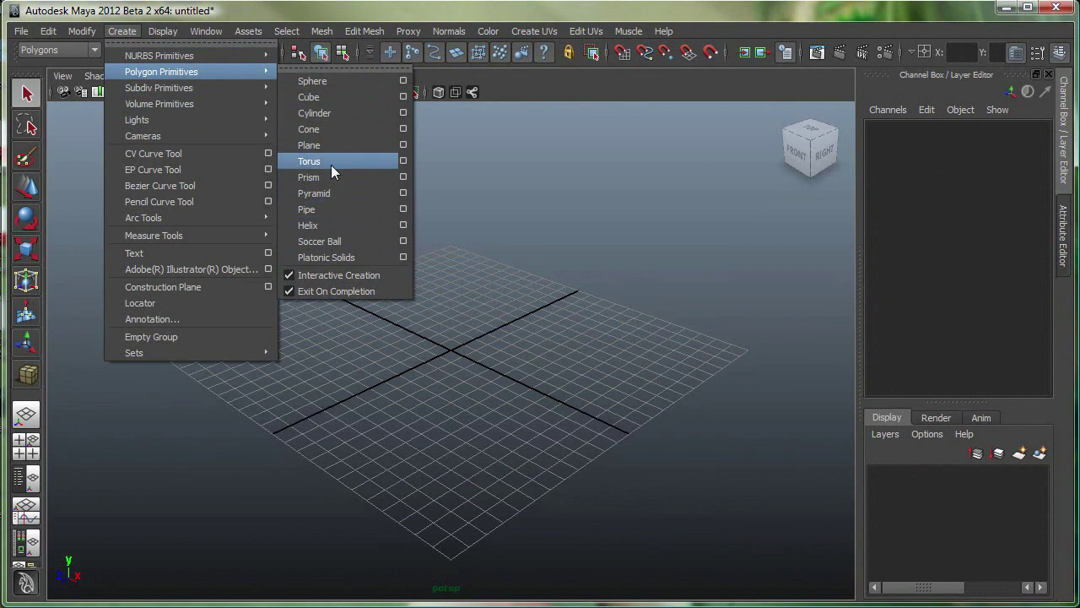
{"action": "left_click", "coordinate": [317, 94]}
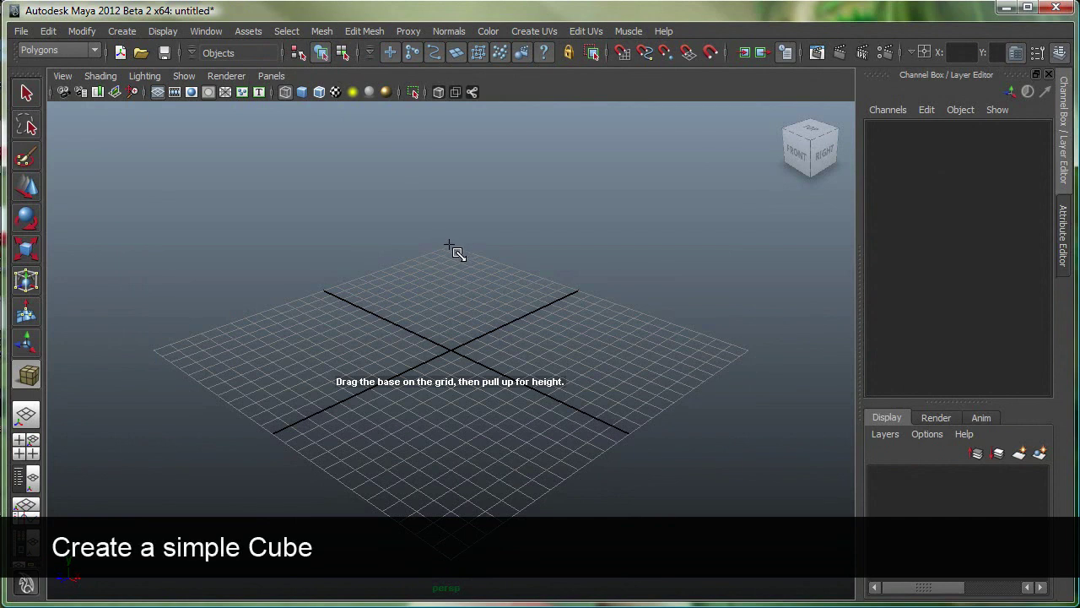
{"action": "left_click_drag", "start_coordinate": [452, 251], "coordinate": [390, 150], "text": "alt"}
{"action": "left_click_drag", "start_coordinate": [465, 316], "coordinate": [450, 294], "text": "alt"}
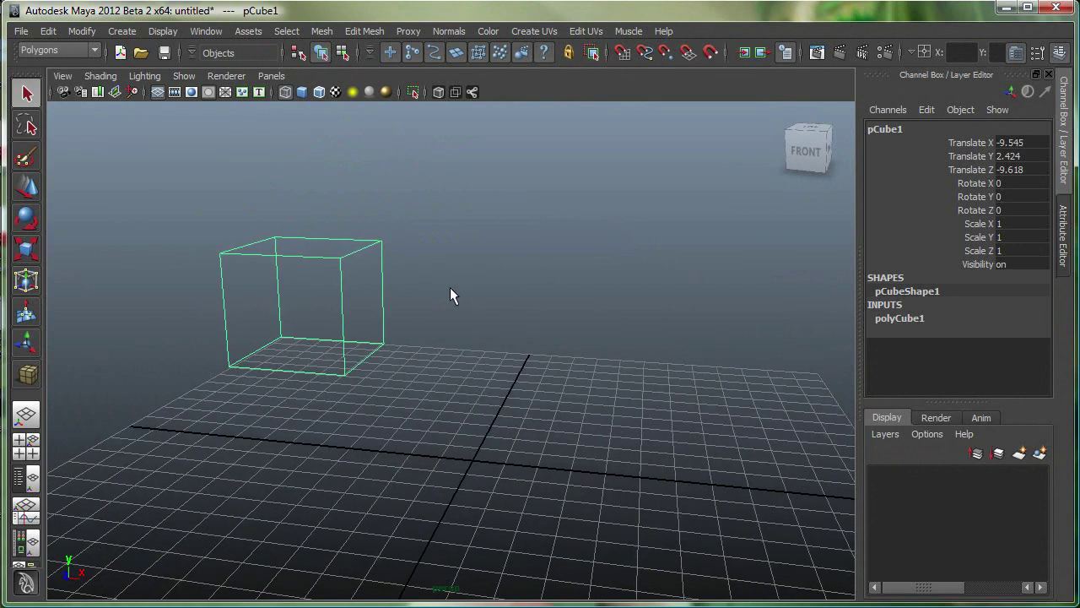
Turn on Smooth Shade All and frame the shaded cube in the view.
{"action": "left_click", "coordinate": [303, 92]}
{"action": "left_click_drag", "start_coordinate": [306, 227], "coordinate": [418, 235], "text": "alt"}
{"action": "middle_click_drag", "start_coordinate": [418, 235], "coordinate": [351, 327], "text": "alt"}
{"action": "left_click_drag", "start_coordinate": [350, 321], "coordinate": [453, 345], "text": "alt"}
{"action": "middle_click_drag", "start_coordinate": [453, 346], "coordinate": [277, 356], "text": "alt"}
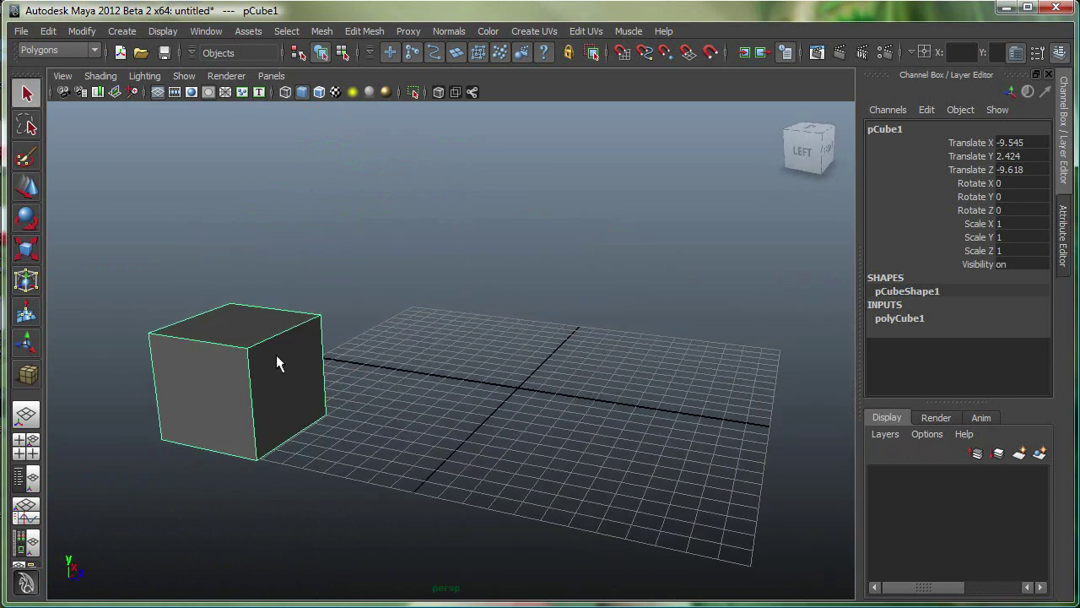
Use the right-click marking menu to pick a corner vertex, then the top edge.
{"action": "right_click", "coordinate": [294, 355]}
{"action": "right_click_drag", "start_coordinate": [458, 321], "coordinate": [350, 371], "text": "alt"}
{"action": "right_click", "coordinate": [350, 337]}
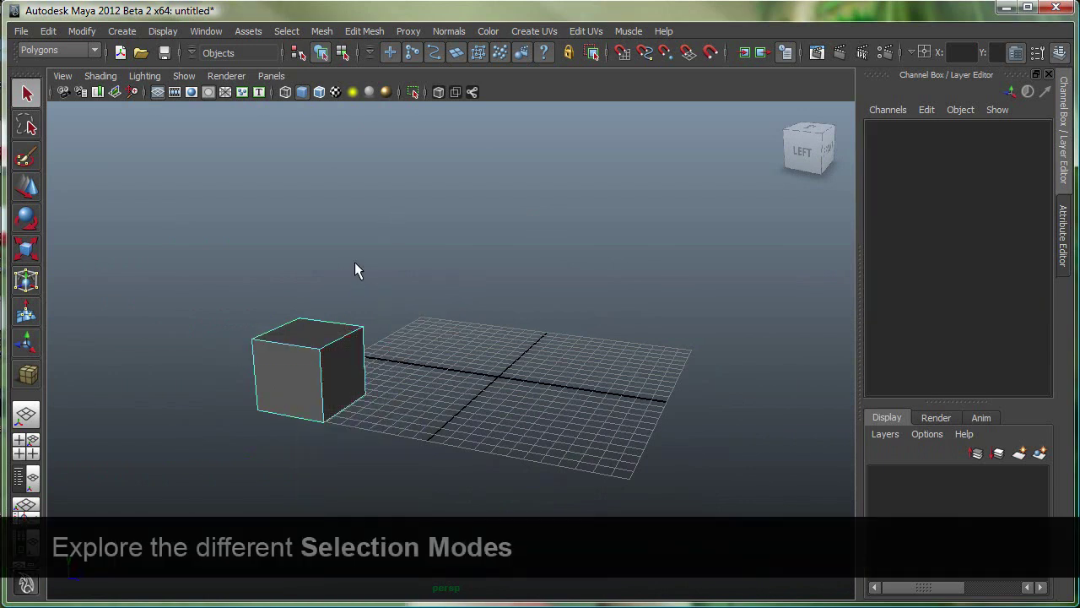
{"action": "right_click_drag", "start_coordinate": [367, 270], "coordinate": [273, 338], "text": "alt"}
{"action": "left_click", "coordinate": [340, 325]}
{"action": "right_click_drag", "start_coordinate": [339, 326], "coordinate": [332, 300]}
{"action": "left_click", "coordinate": [312, 317]}
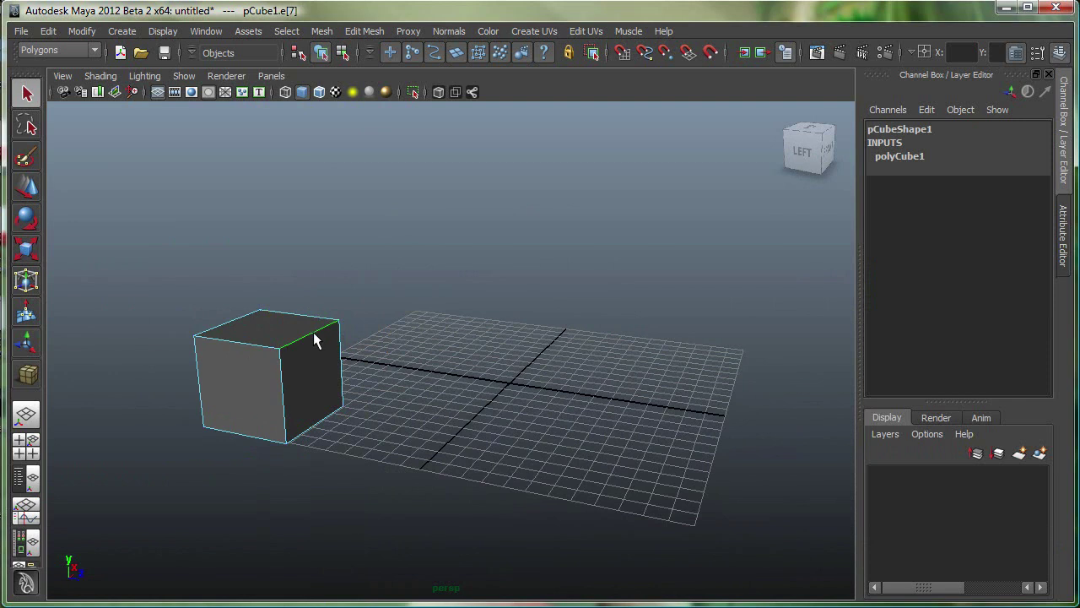
Select the cube's top face in Face mode, then return to Object Mode.
{"action": "right_click_drag", "start_coordinate": [334, 341], "coordinate": [336, 378]}
{"action": "left_click", "coordinate": [254, 398]}
{"action": "left_click", "coordinate": [263, 337]}
{"action": "right_click_drag", "start_coordinate": [314, 338], "coordinate": [345, 316]}
{"action": "left_click", "coordinate": [331, 360]}
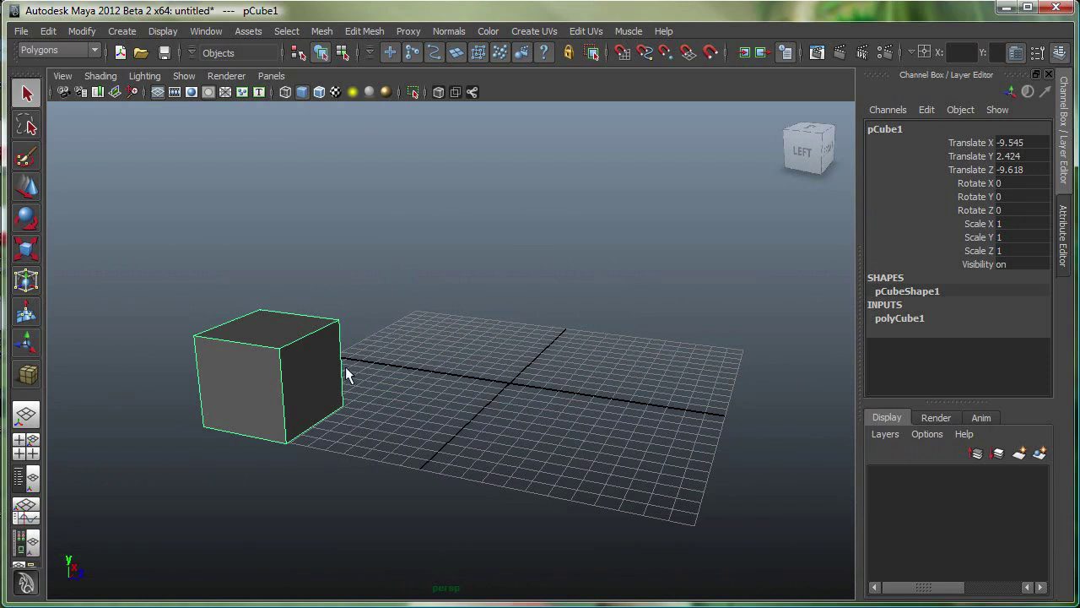
Shift-select the cube's top edges and apply Edit Mesh > Bevel with width 0.2759, 3 segments.
{"action": "right_click_drag", "start_coordinate": [316, 330], "coordinate": [321, 295]}
{"action": "left_click", "coordinate": [305, 318]}
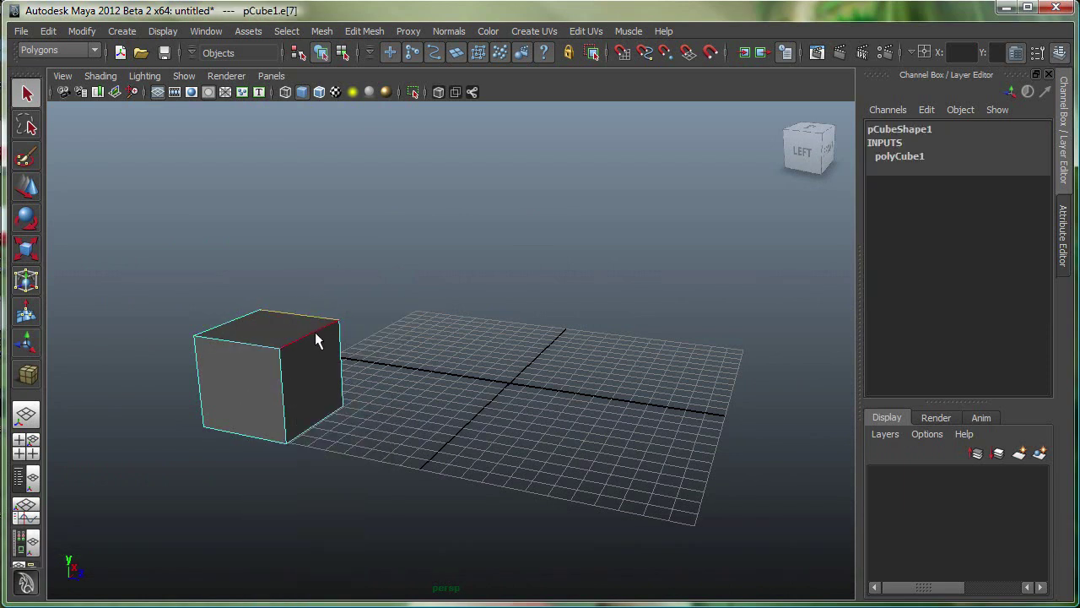
{"action": "left_click", "coordinate": [258, 343]}
{"action": "left_click", "coordinate": [233, 321], "text": "shift"}
{"action": "left_click", "coordinate": [365, 31]}
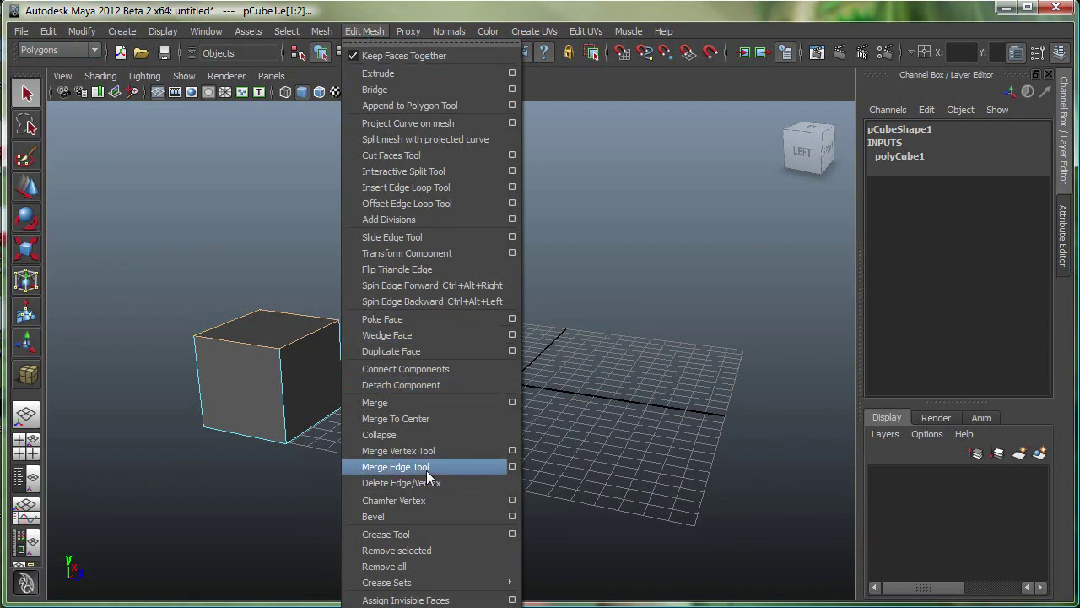
{"action": "left_click", "coordinate": [511, 515]}
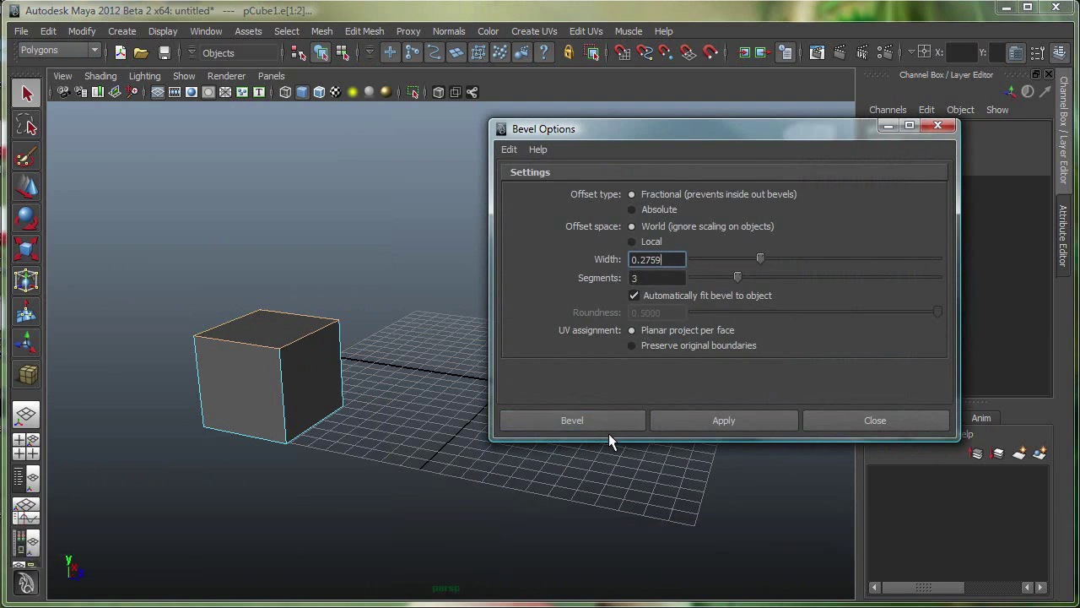
{"action": "left_click", "coordinate": [572, 420]}
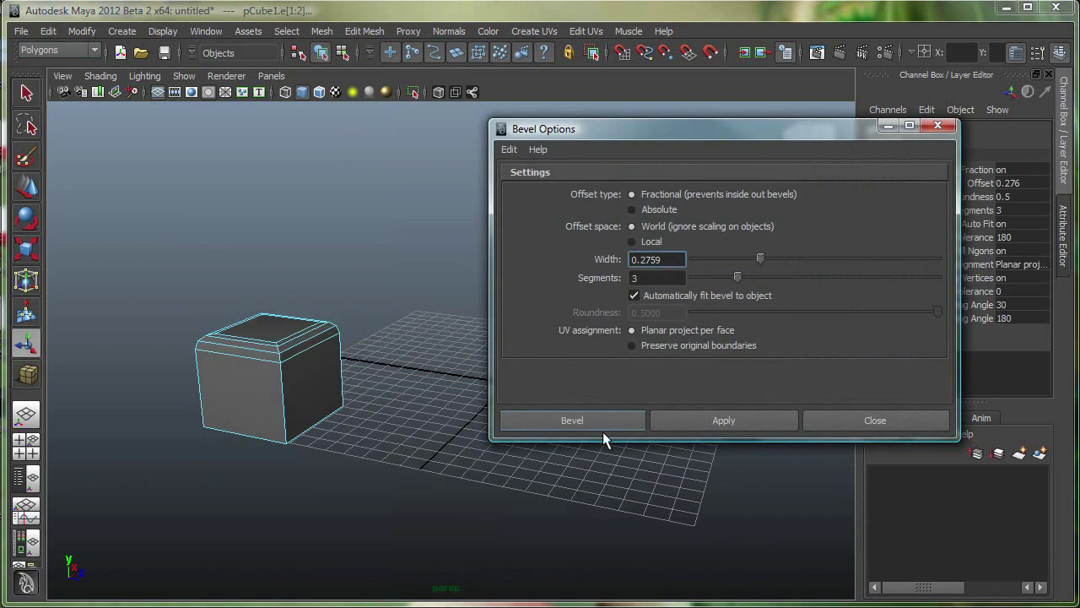
Return to Object Mode, show wireframe on the shaded cube, and deselect it.
{"action": "right_click_drag", "start_coordinate": [310, 381], "coordinate": [338, 362]}
{"action": "left_click", "coordinate": [335, 358]}
{"action": "left_click_drag", "start_coordinate": [335, 357], "coordinate": [403, 390], "text": "alt"}
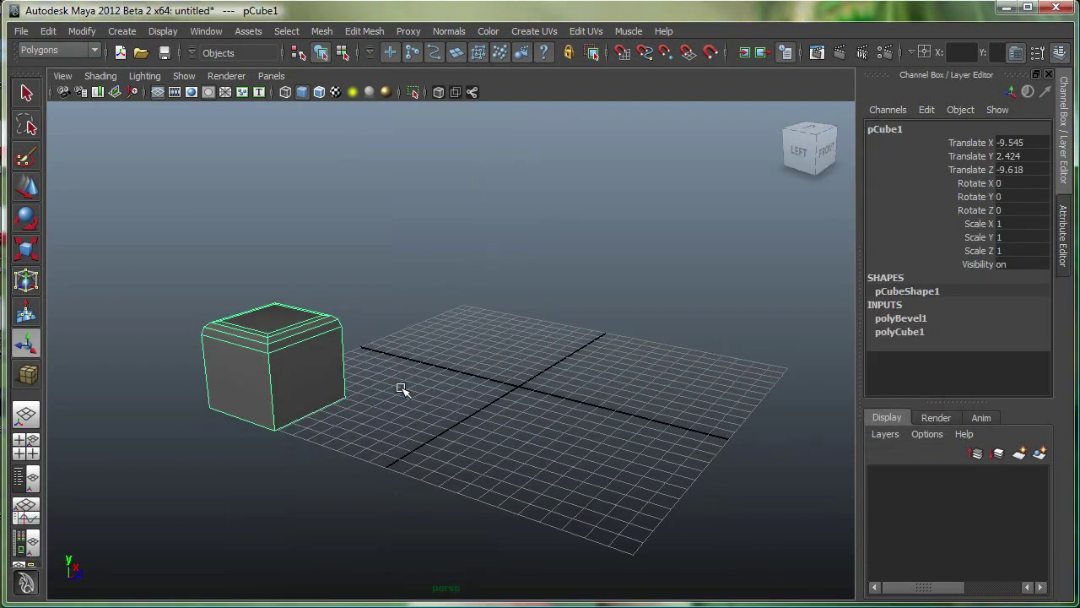
{"action": "left_click", "coordinate": [320, 92]}
{"action": "mouse_move", "coordinate": [331, 257]}
{"action": "left_mouse_down", "text": "alt"}
{"action": "mouse_move", "coordinate": [398, 269]}
{"action": "mouse_move", "coordinate": [429, 296]}
{"action": "mouse_move", "coordinate": [384, 285]}
{"action": "left_mouse_up", "text": "alt"}
{"action": "left_click", "coordinate": [384, 285]}
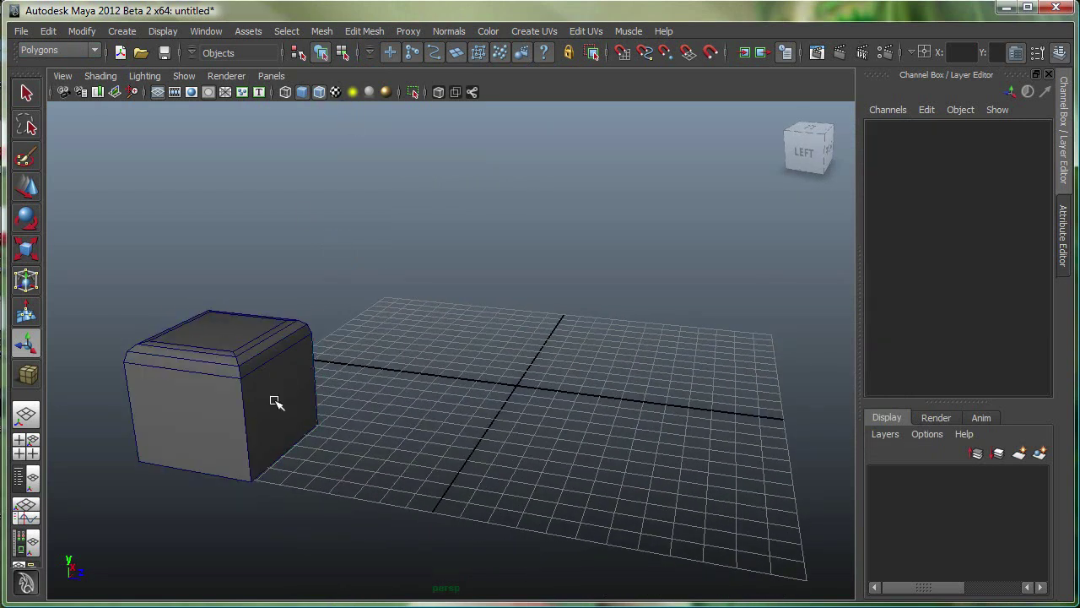
{"action": "right_click_drag", "start_coordinate": [422, 385], "coordinate": [349, 377], "text": "alt"}
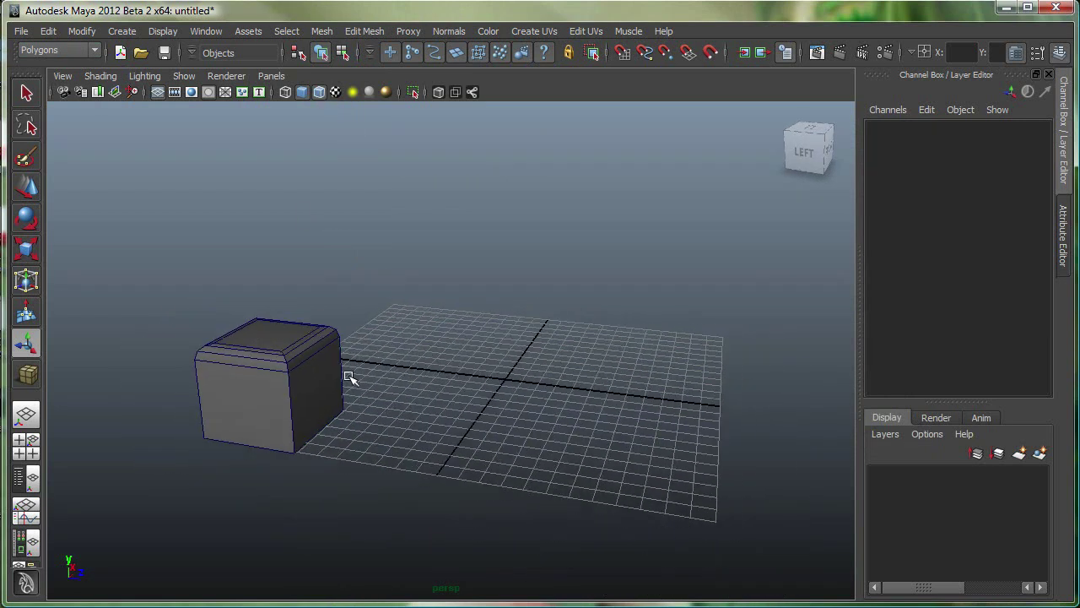
{"action": "left_click_drag", "start_coordinate": [348, 378], "coordinate": [352, 403], "text": "alt"}
Select the cube and enable smooth mesh preview (3) without the cage, then pull the camera back.
{"action": "left_click", "coordinate": [285, 365]}
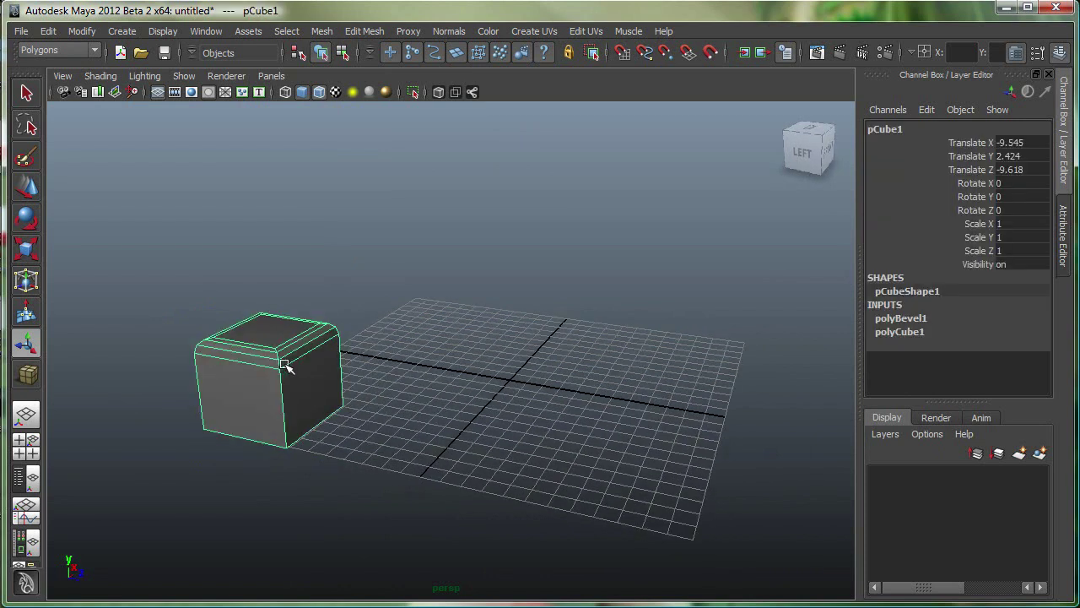
{"action": "key", "text": "3"}
{"action": "right_click_drag", "start_coordinate": [305, 346], "coordinate": [348, 377], "text": "alt"}
{"action": "left_click_drag", "start_coordinate": [348, 377], "coordinate": [330, 368], "text": "alt"}
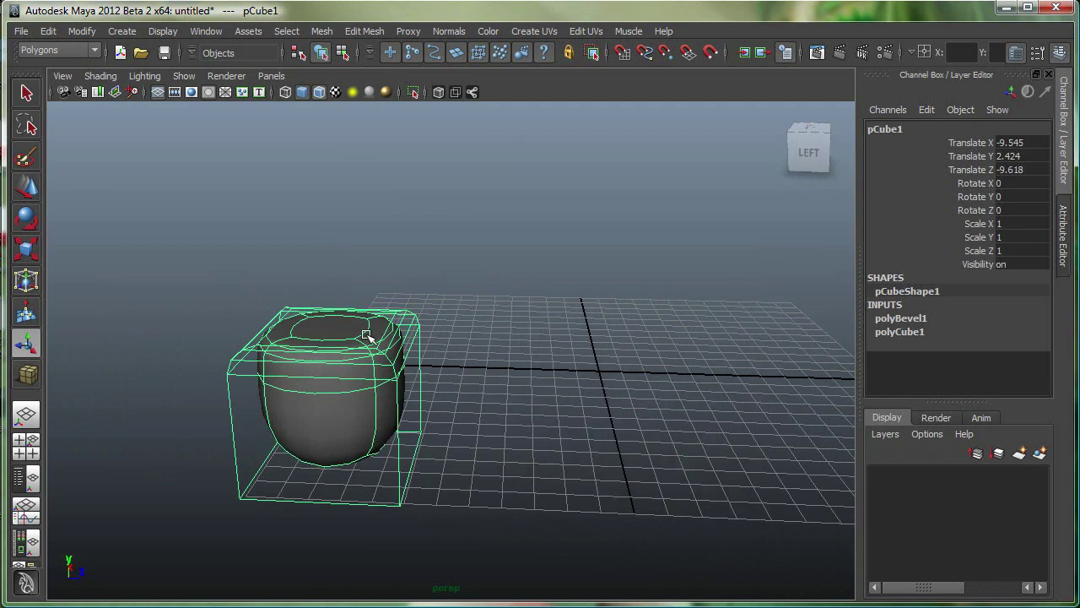
{"action": "key", "text": "3"}
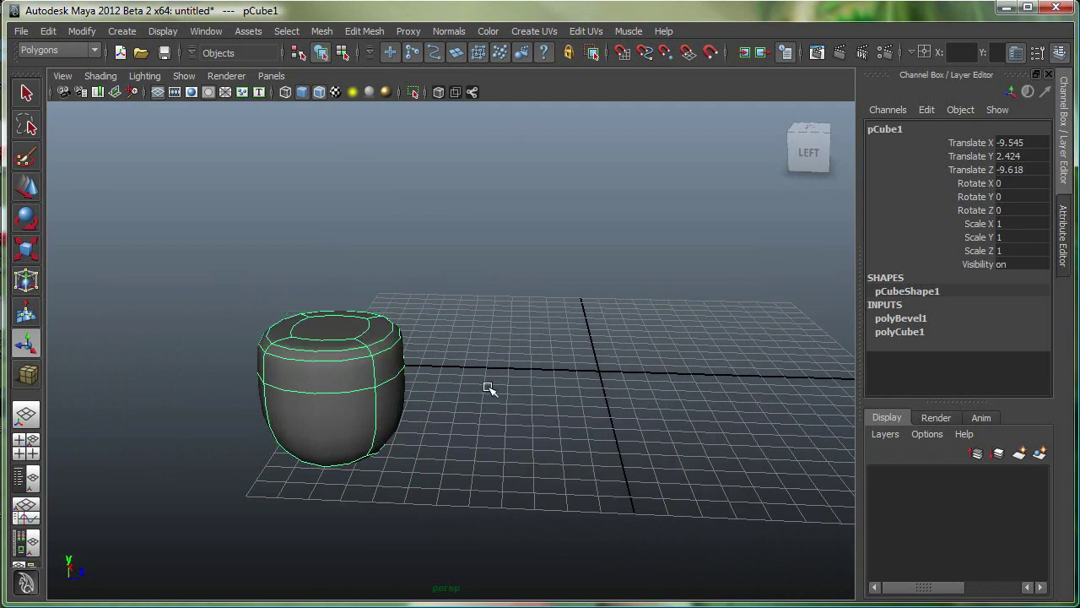
{"action": "left_click_drag", "start_coordinate": [472, 381], "coordinate": [404, 384], "text": "alt"}
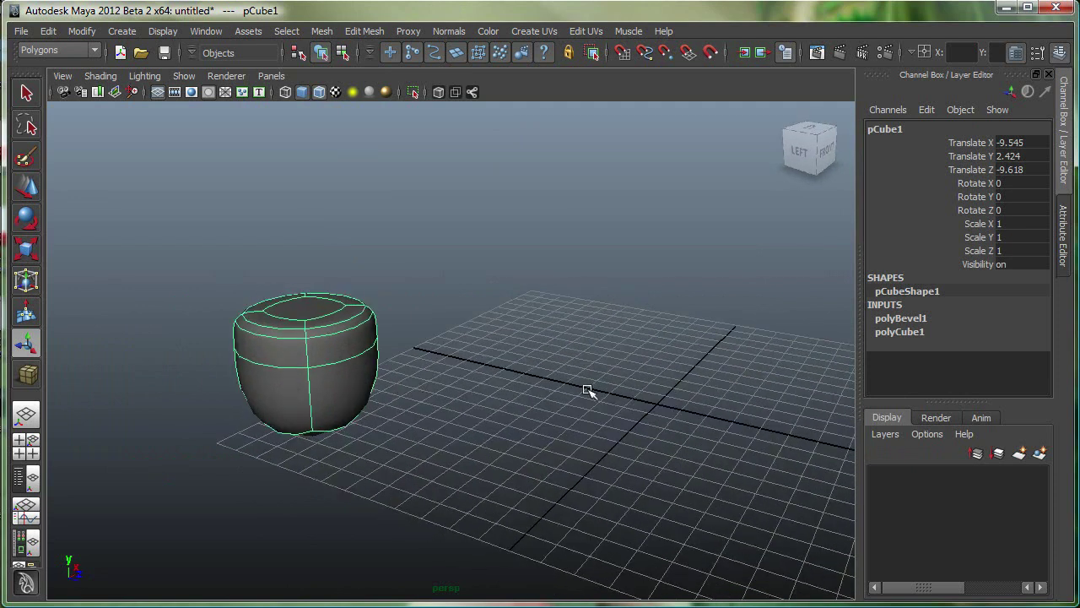
{"action": "right_click_drag", "start_coordinate": [574, 381], "coordinate": [507, 401], "text": "alt"}
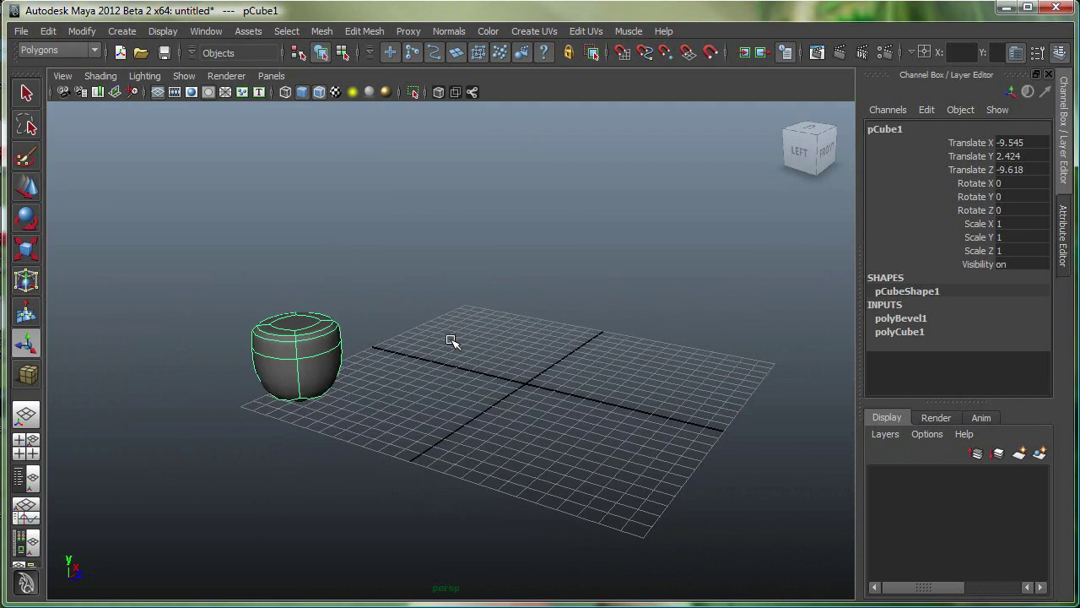
Duplicate the cube with Ctrl+D, offset it along Z, and Shift+D to make a row of four.
{"action": "left_click", "coordinate": [48, 31]}
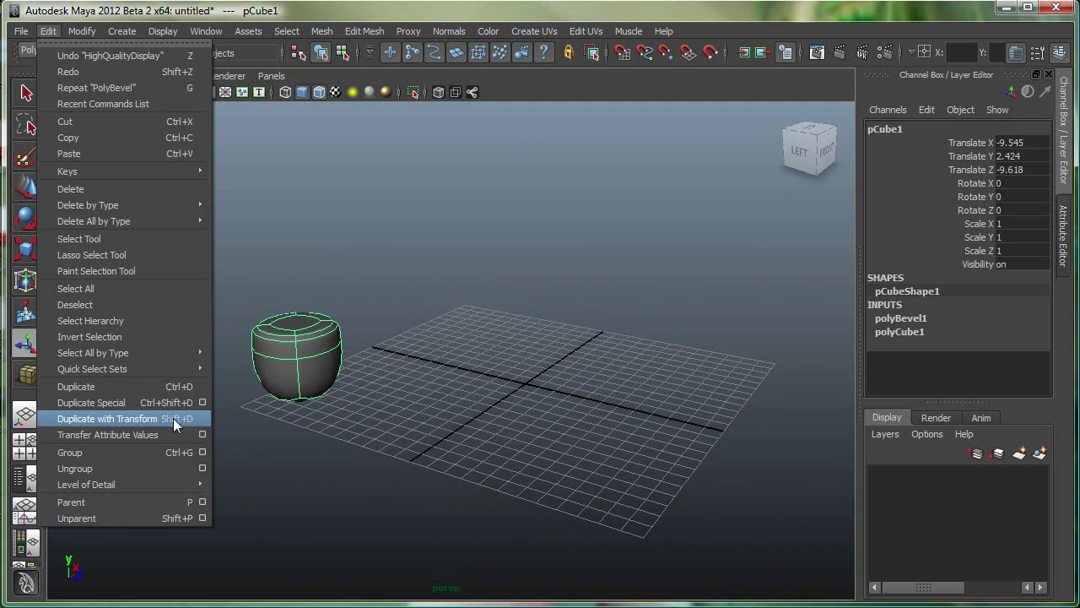
{"action": "left_click", "coordinate": [301, 360]}
{"action": "left_click", "coordinate": [26, 189]}
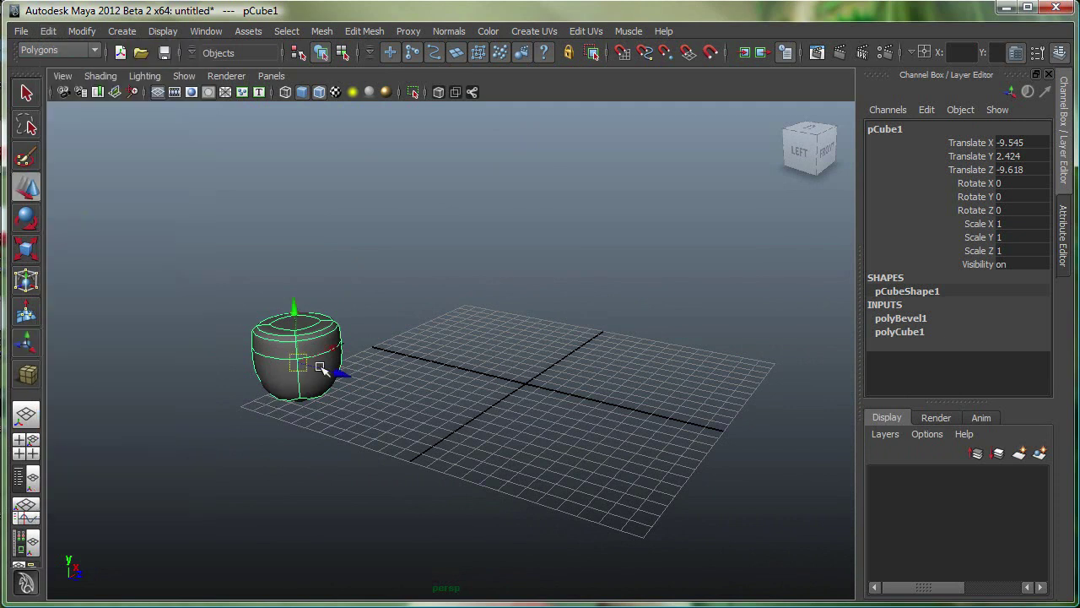
{"action": "key", "text": "ctrl+d"}
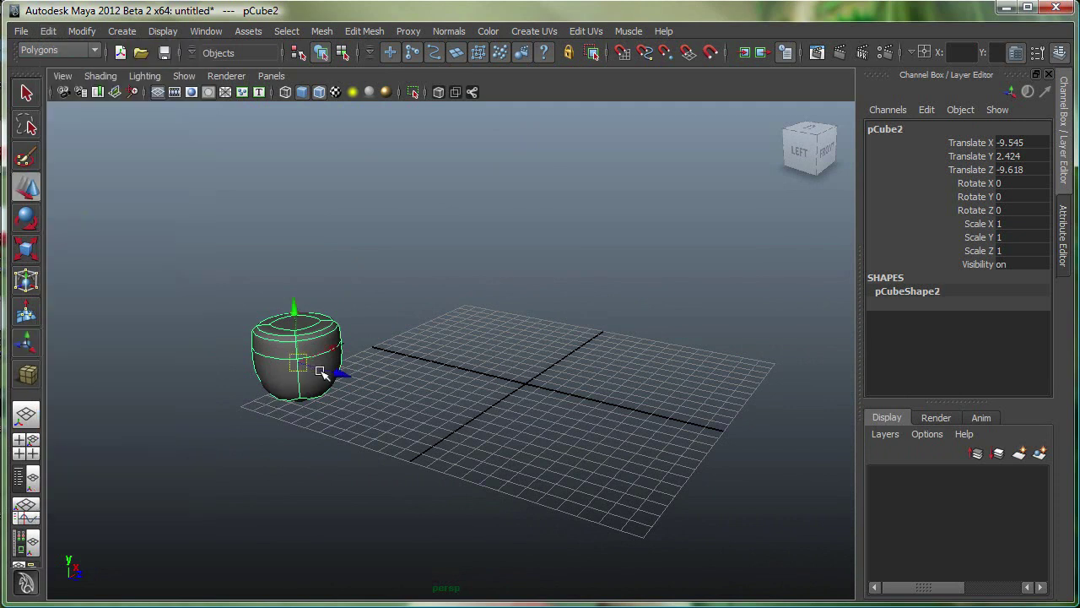
{"action": "left_click_drag", "start_coordinate": [349, 380], "coordinate": [436, 434]}
{"action": "key", "text": "shift+d"}
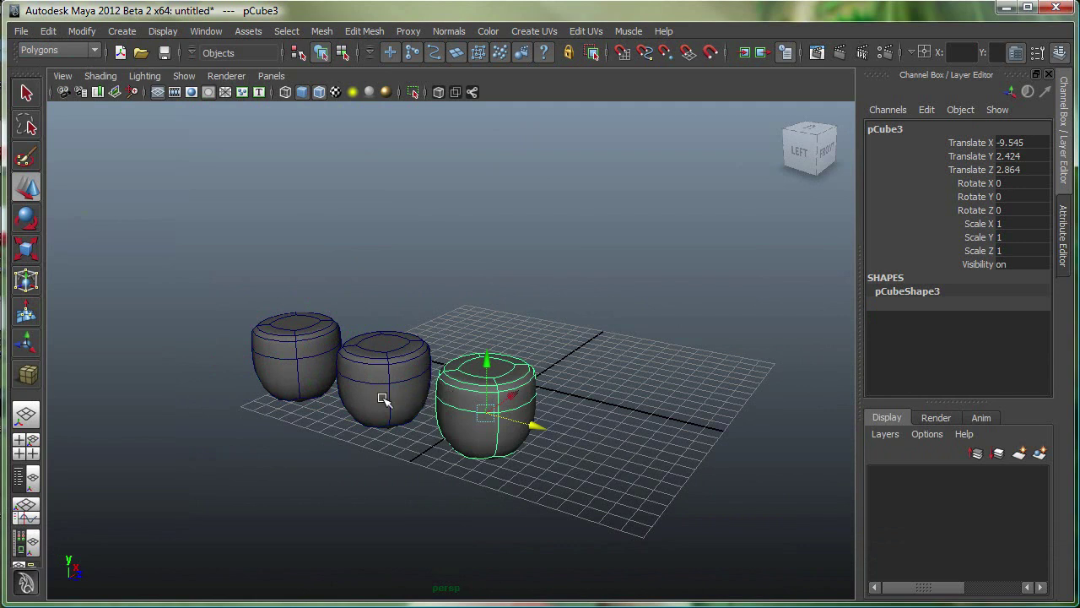
{"action": "key", "text": "shift+d"}
Duplicate the row along X and repeat with Shift+D to complete the 4x4 grid, then deselect.
{"action": "left_click_drag", "start_coordinate": [595, 500], "coordinate": [413, 501], "text": "alt"}
{"action": "left_click_drag", "start_coordinate": [540, 490], "coordinate": [487, 499], "text": "alt"}
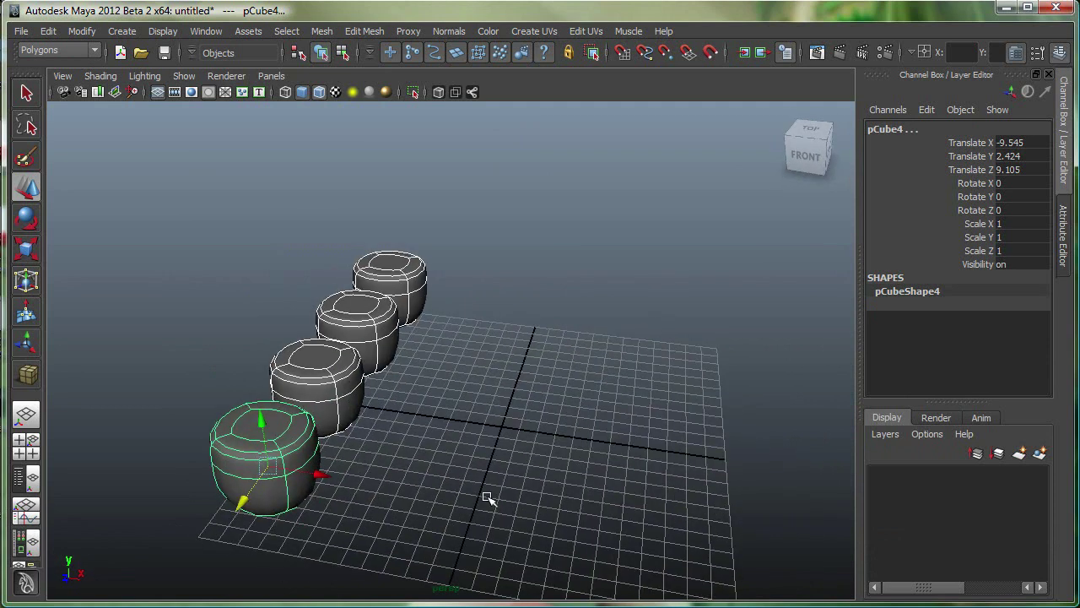
{"action": "key", "text": "ctrl+d"}
{"action": "left_click_drag", "start_coordinate": [321, 475], "coordinate": [369, 447]}
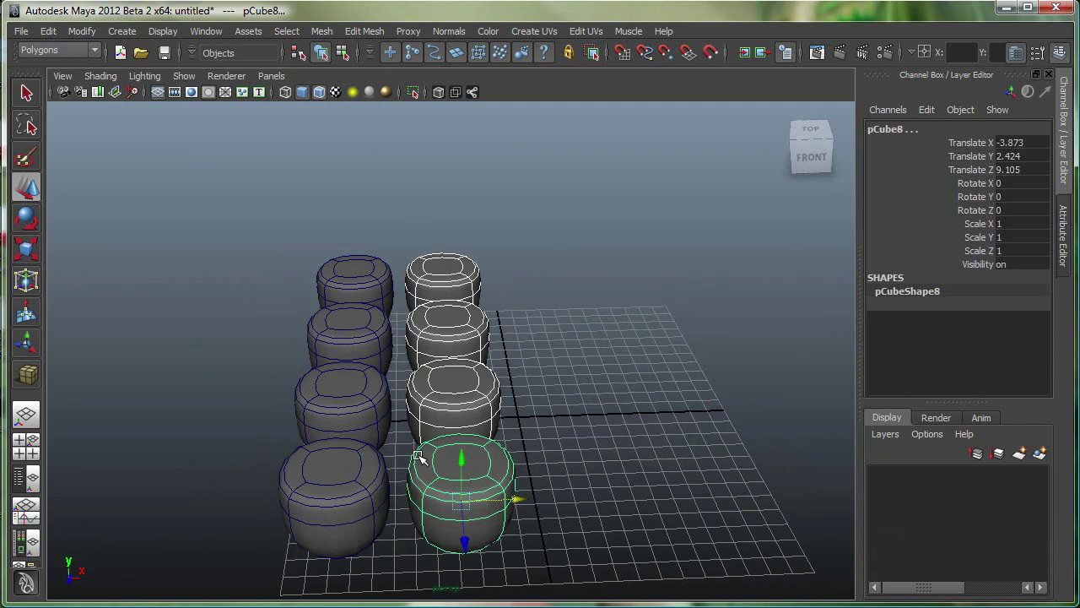
{"action": "left_click_drag", "start_coordinate": [502, 481], "coordinate": [445, 468], "text": "alt"}
{"action": "key", "text": "shift+d"}
{"action": "key", "text": "shift+d"}
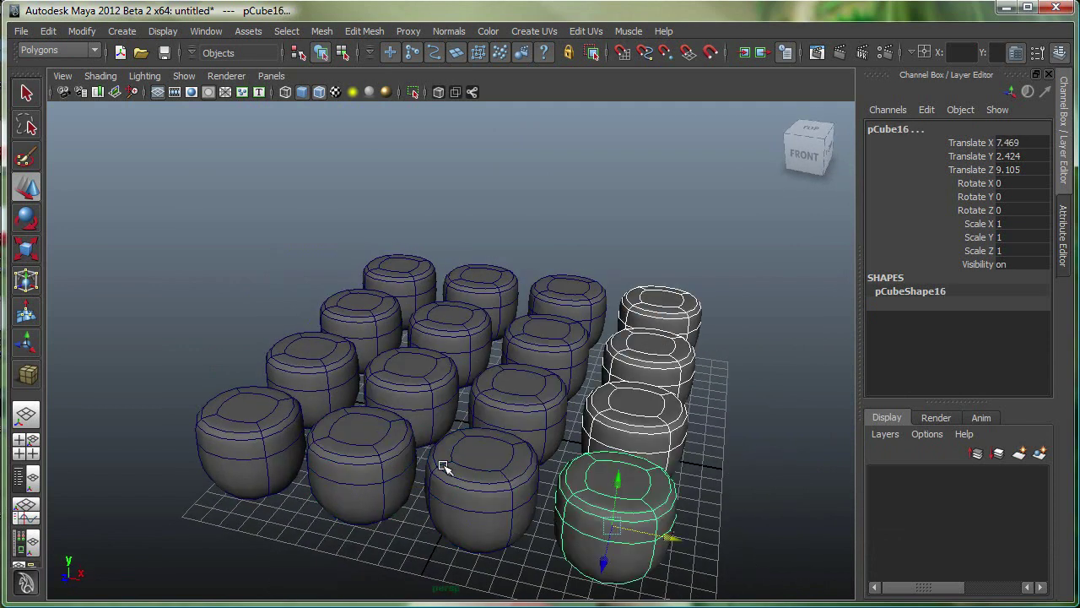
{"action": "right_click_drag", "start_coordinate": [610, 459], "coordinate": [505, 337], "text": "alt"}
{"action": "left_click", "coordinate": [505, 338]}
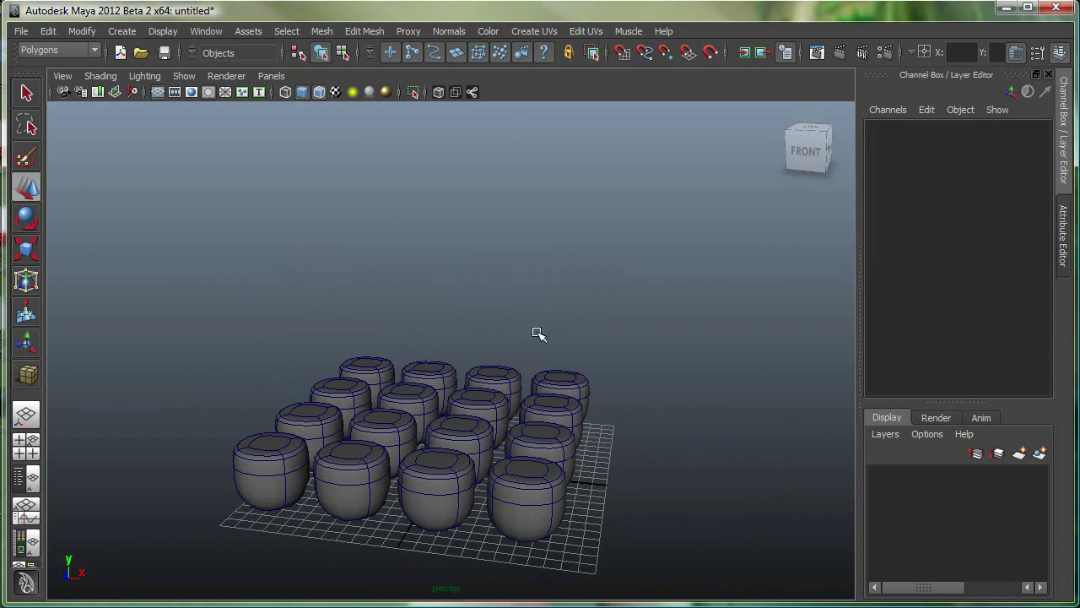
Select all 16 cubes, open Duplicate Special options, and set scale to 0.9 on X, Y and Z.
{"action": "left_click_drag", "start_coordinate": [211, 291], "coordinate": [656, 572]}
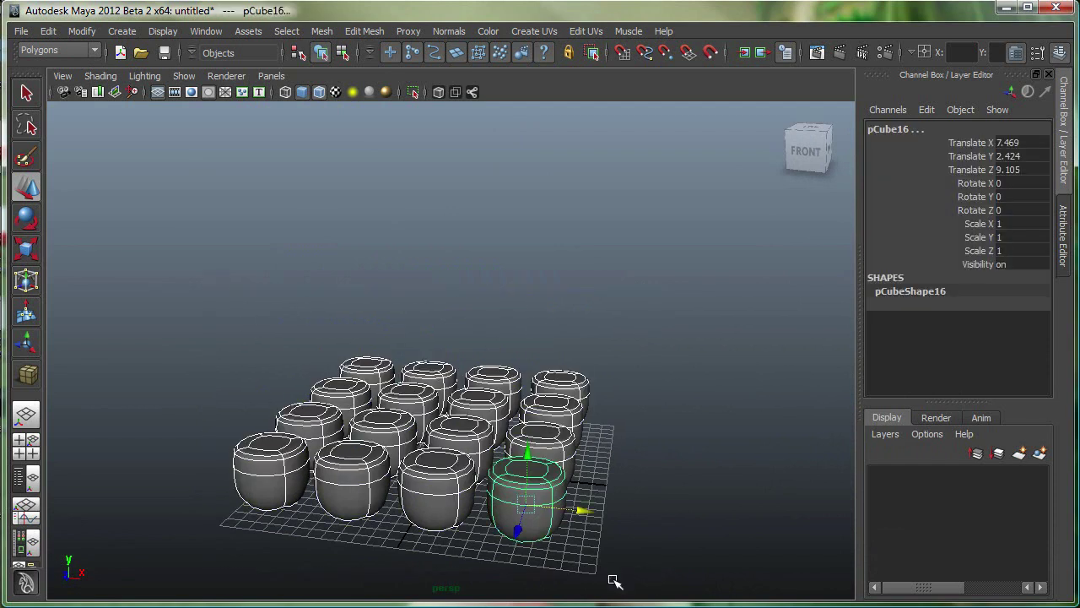
{"action": "left_click", "coordinate": [48, 31]}
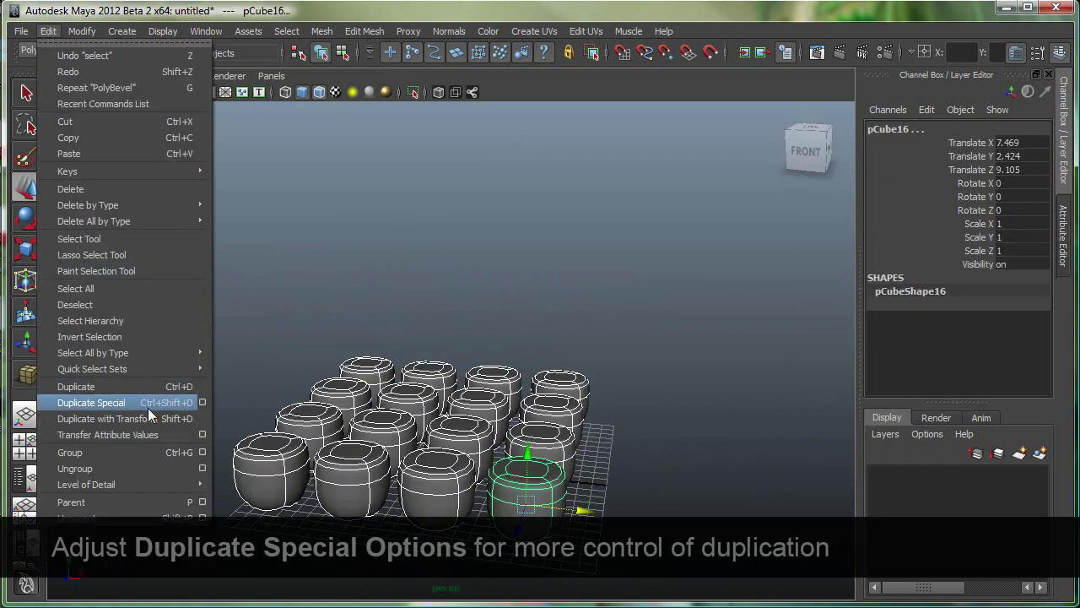
{"action": "left_click", "coordinate": [203, 402]}
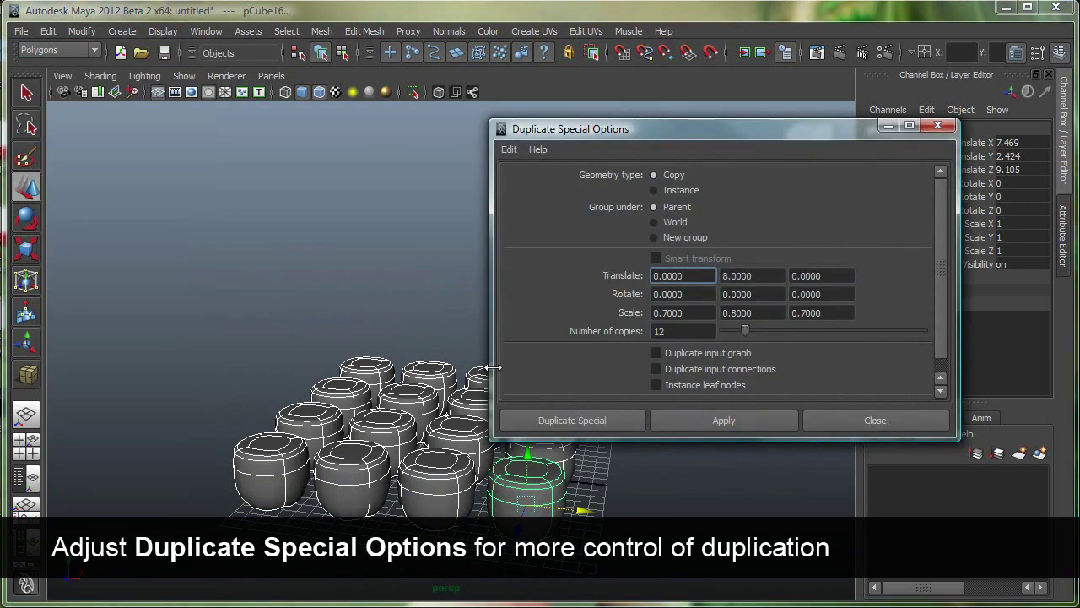
{"action": "left_click_drag", "start_coordinate": [701, 137], "coordinate": [729, 120]}
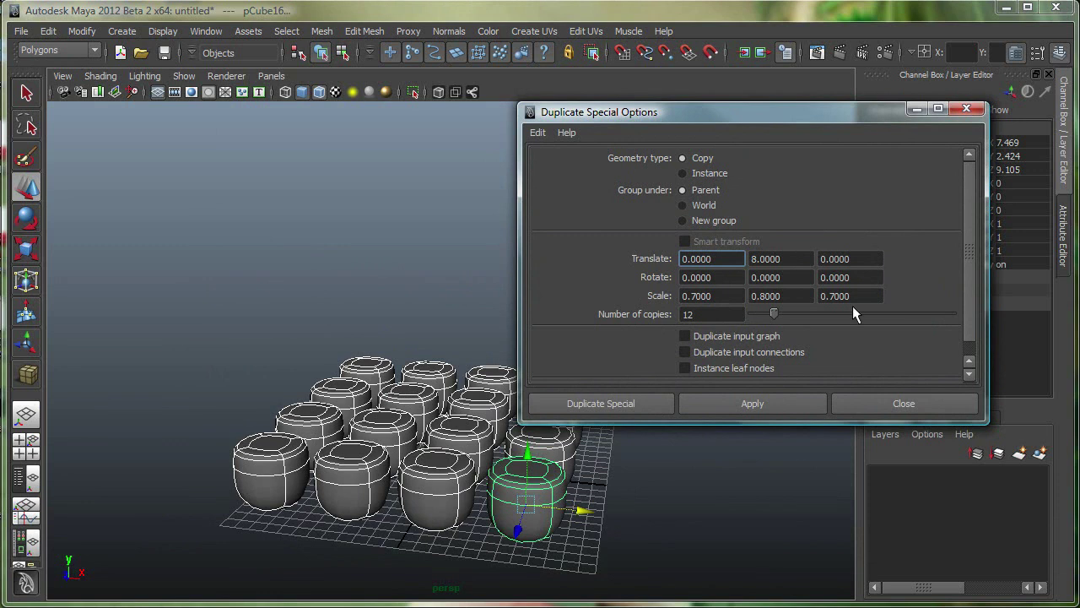
{"action": "left_click", "coordinate": [782, 296]}
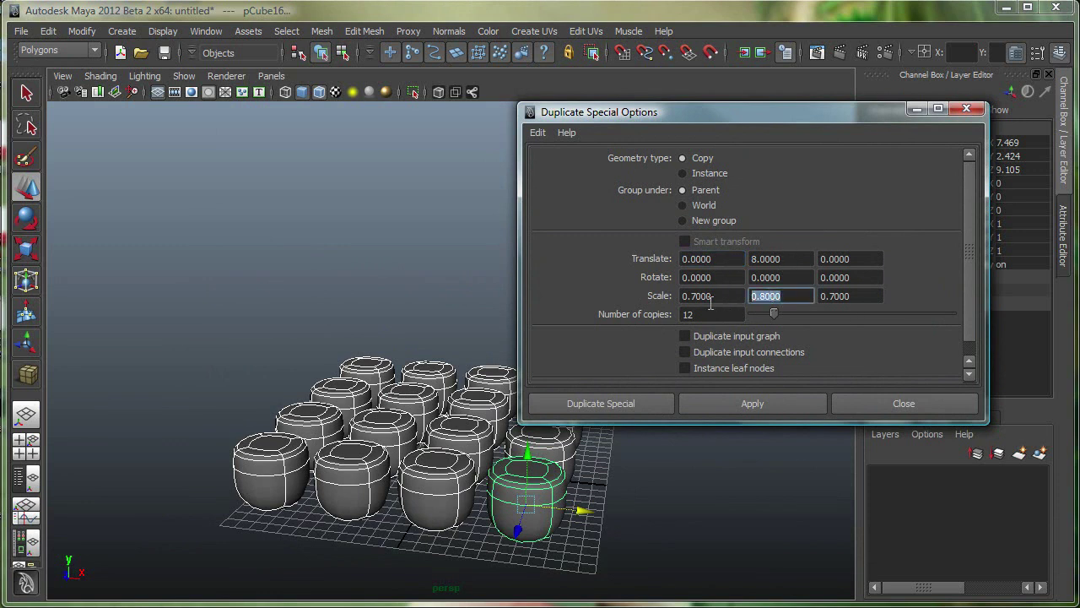
{"action": "left_click", "coordinate": [710, 297]}
{"action": "type", "text": "0.9000"}
{"action": "left_click", "coordinate": [788, 298]}
{"action": "type", "text": "0.9000"}
{"action": "key", "text": "Tab"}
{"action": "type", "text": "0.9000"}
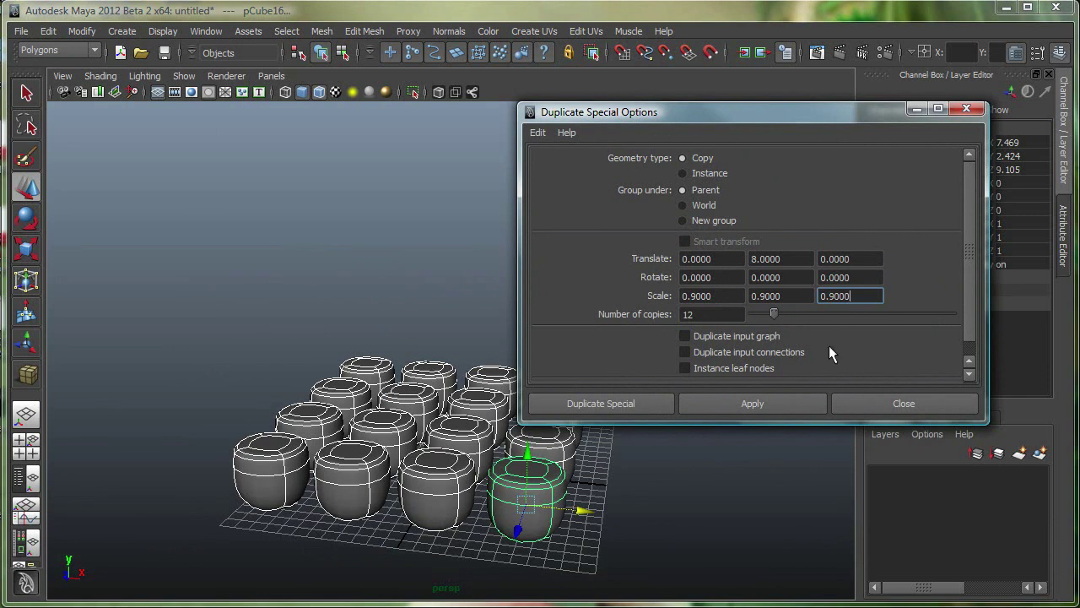
Run Duplicate Special to stack 12 shrinking layers, then zoom out and deselect to view the tower.
{"action": "left_click", "coordinate": [613, 405]}
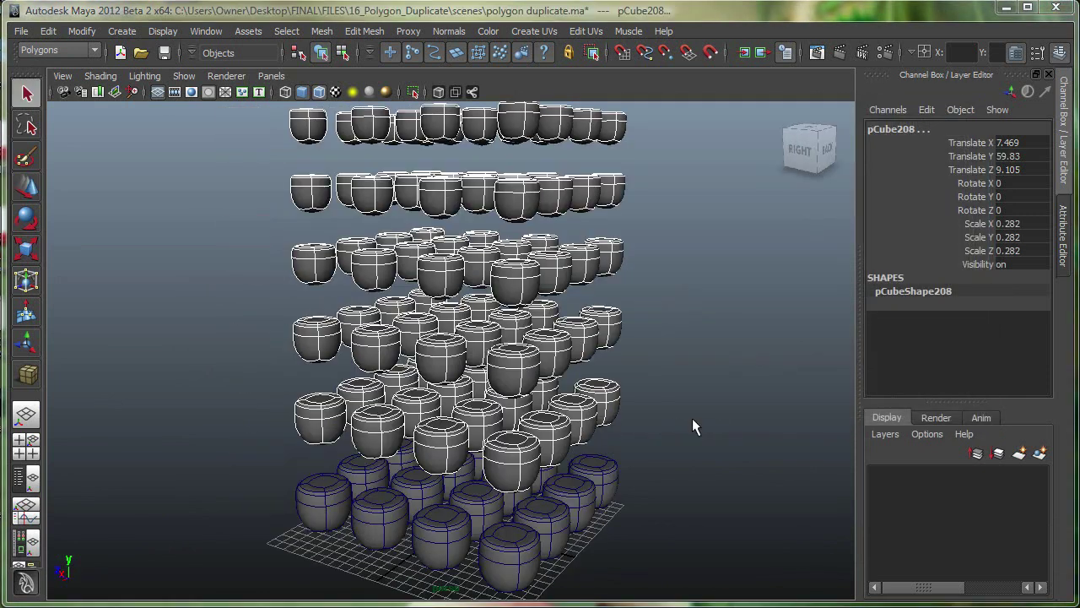
{"action": "scroll", "coordinate": [692, 426], "scroll_direction": "down", "scroll_amount": 5}
{"action": "scroll", "coordinate": [590, 438], "scroll_direction": "down", "scroll_amount": 3}
{"action": "left_click", "coordinate": [626, 413]}
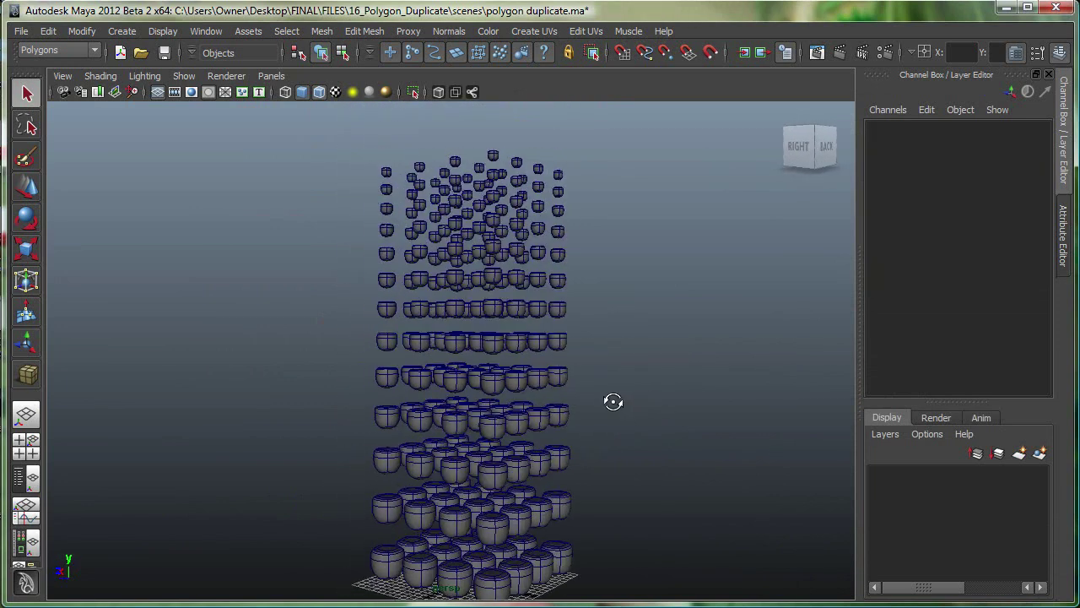